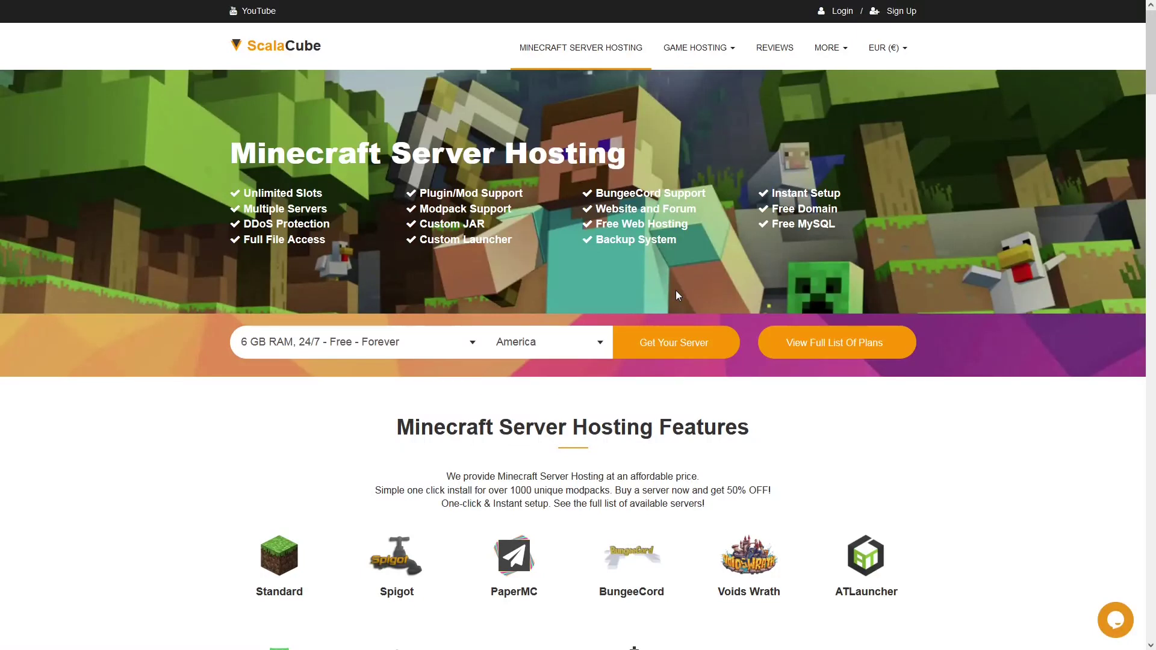
Start a Minecraft server order with Java Edition hosted in America
left_click(673, 343)
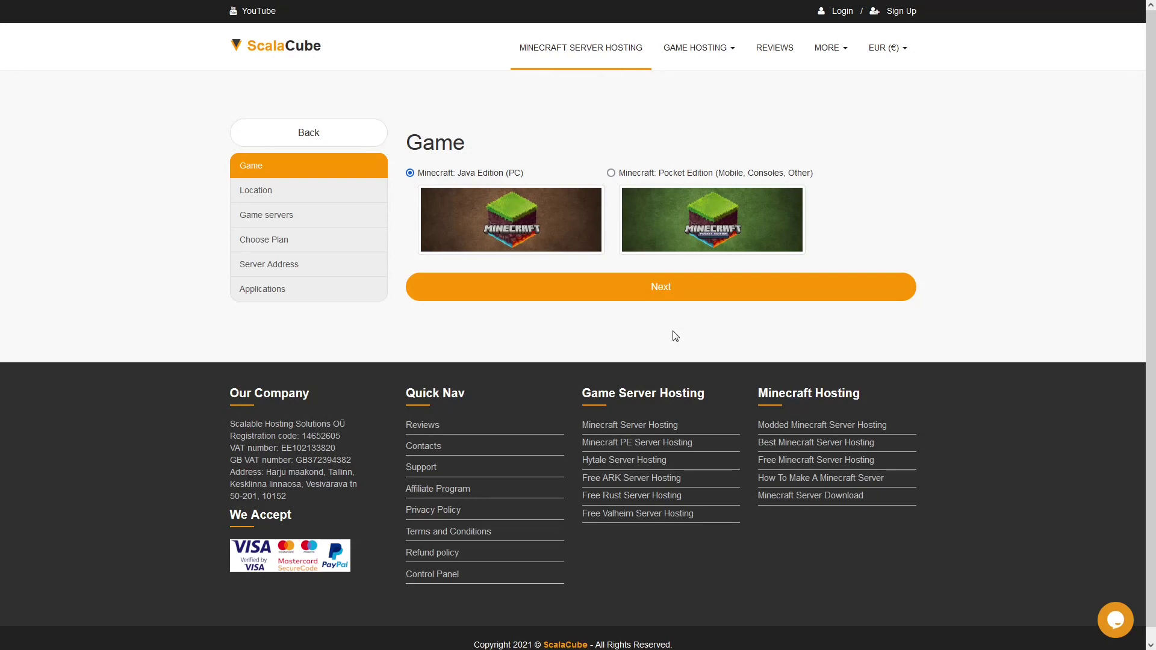
left_click(684, 287)
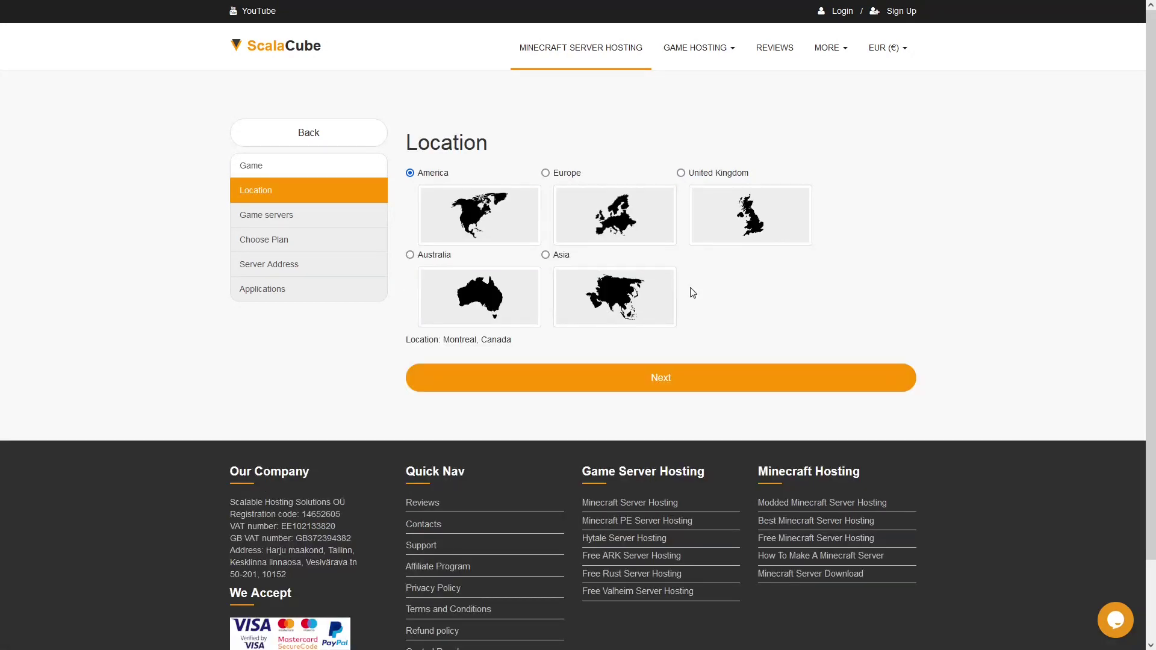
left_click(687, 378)
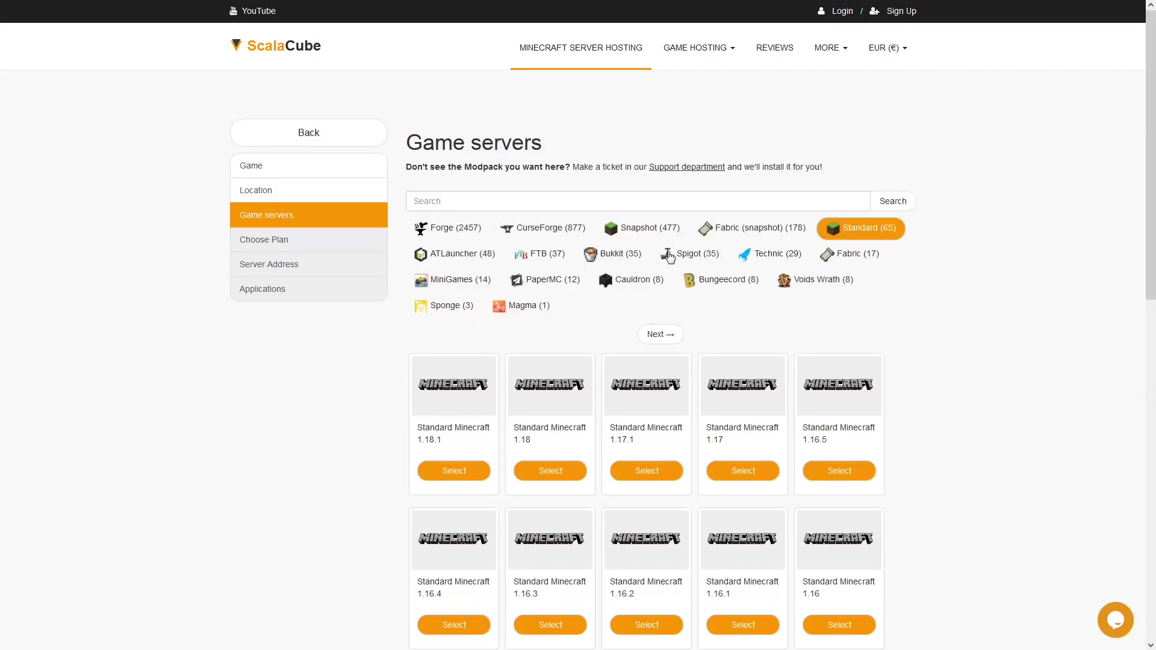
Find 'JurassiCraft Modpack' and select it as the game server
left_click(661, 201)
type("JurassiCraft Modpack")
key("Return")
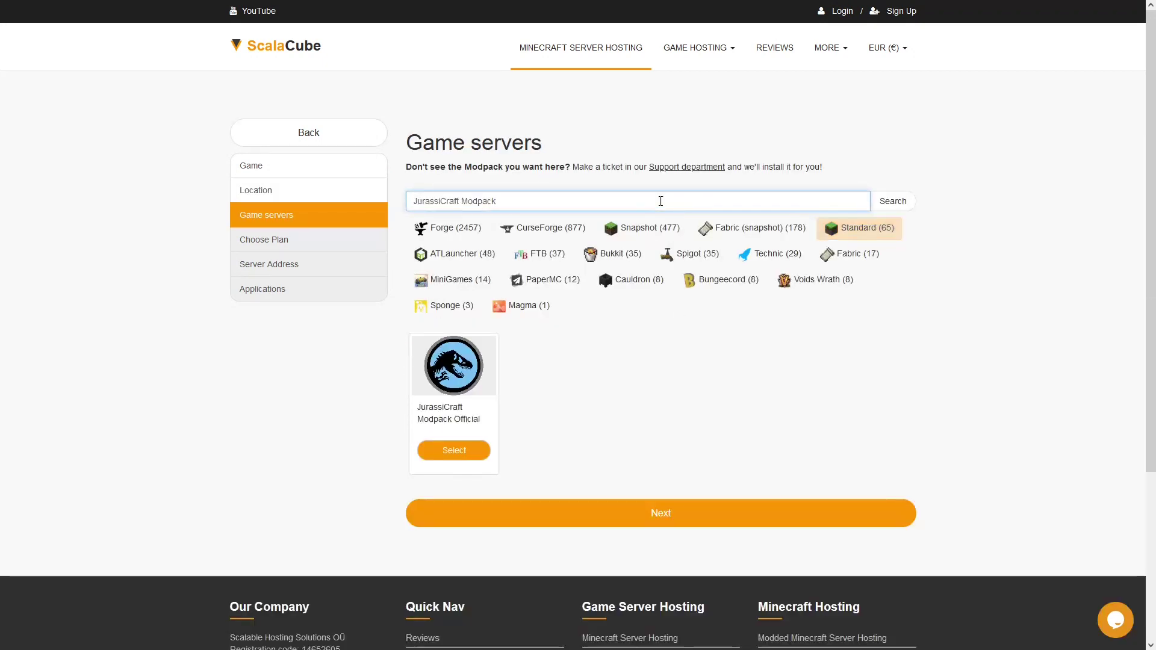
left_click(479, 458)
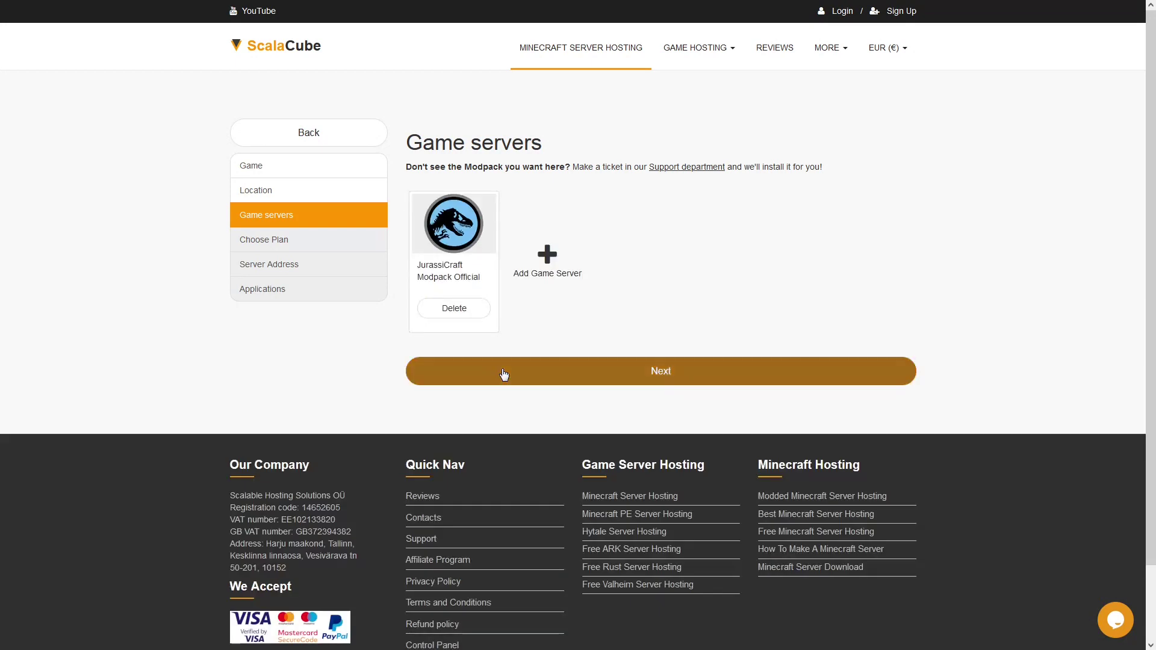
Pick the recommended Minecraft VPS 4.5G plan and keep the free IP-with-port address
left_click(506, 370)
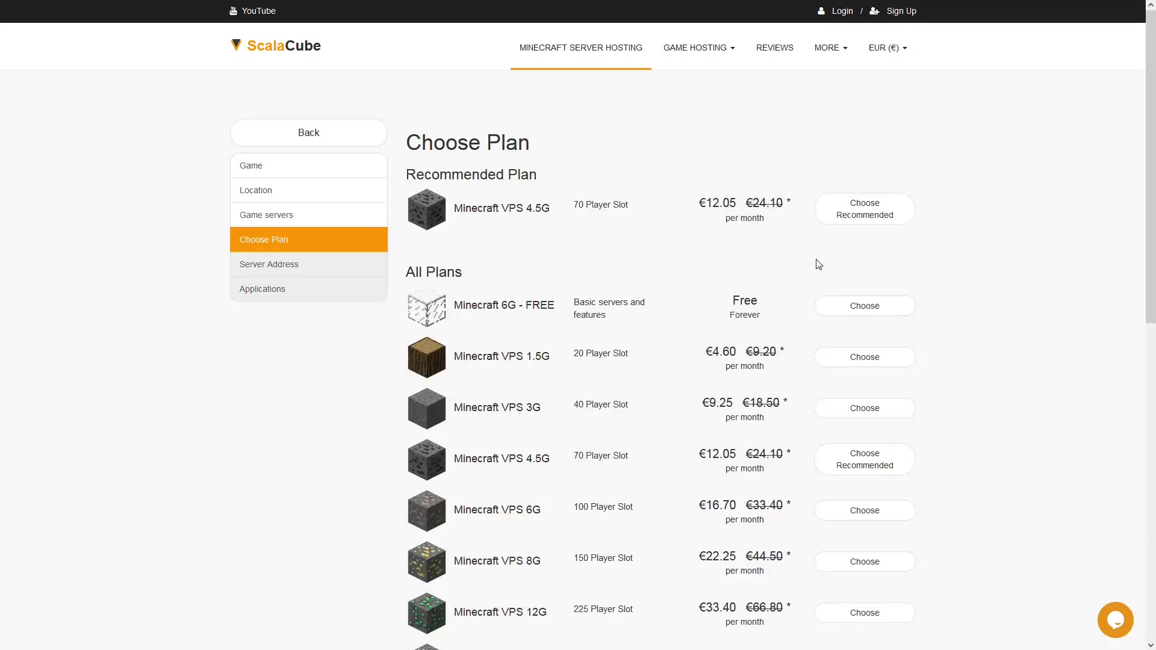
left_click(864, 209)
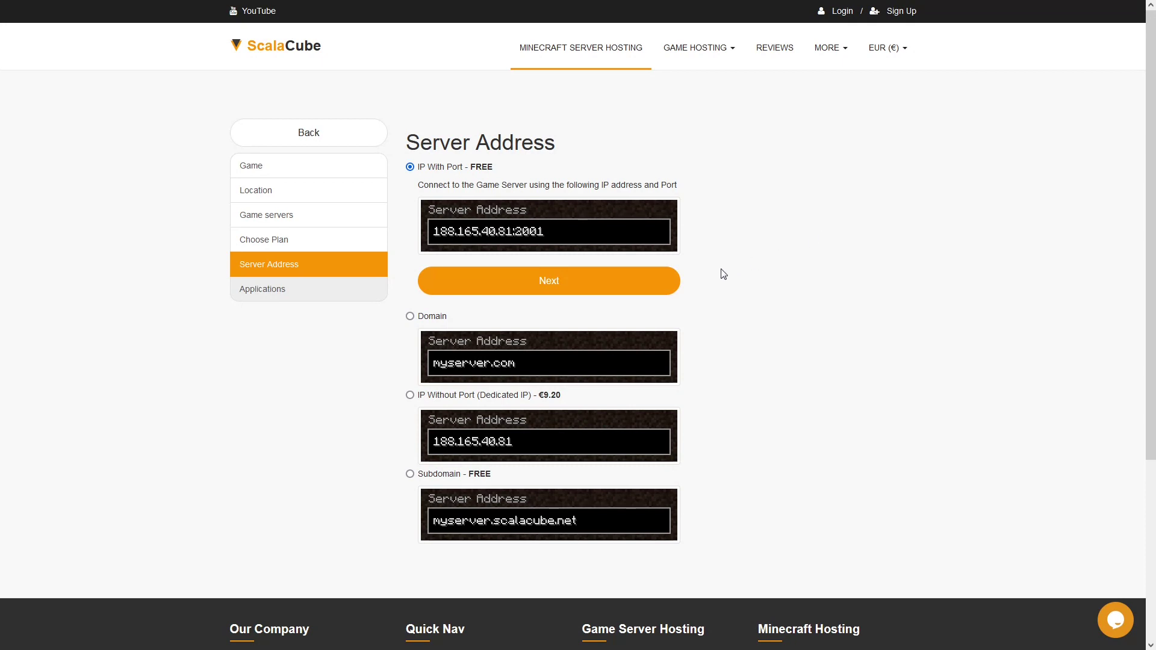
left_click(661, 287)
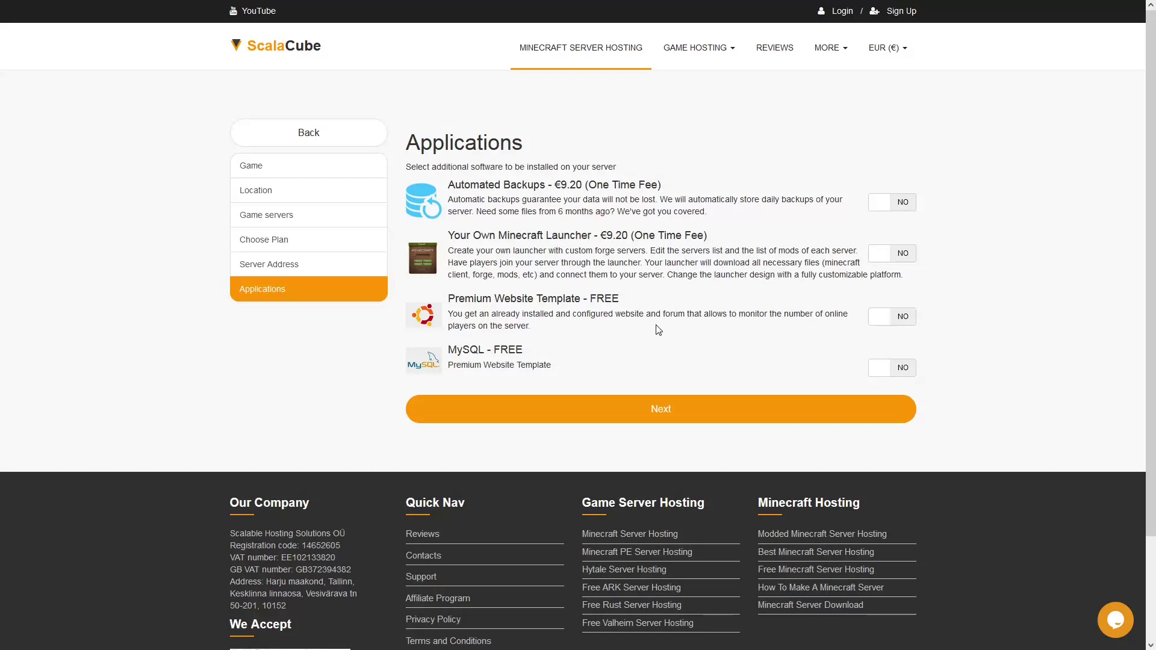
Skip extra applications and pay €12 for the discounted VPS 4.5G order
left_click(660, 408)
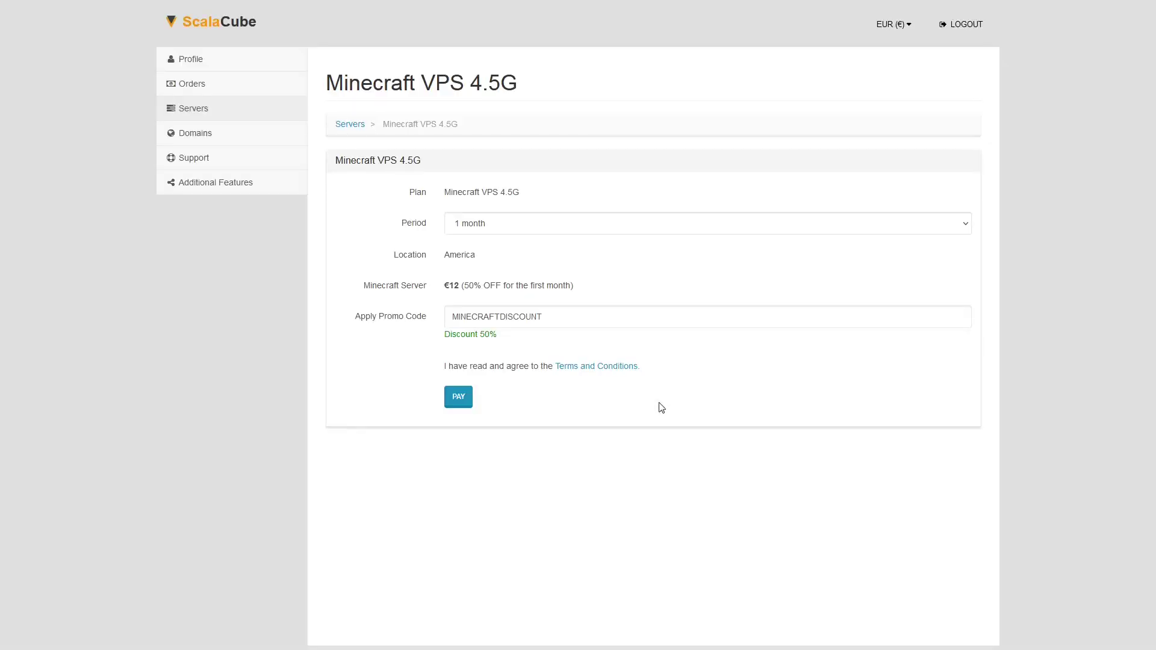
left_click(458, 398)
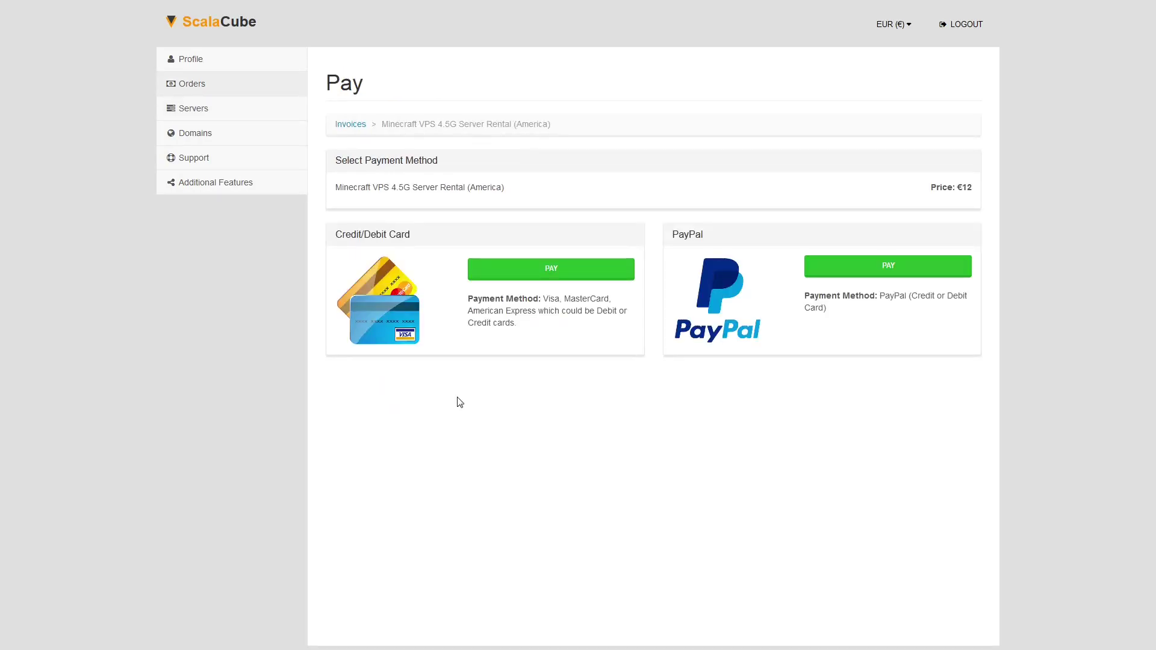
Open the JurassiCraft server's management page showing IP 217.182.46.193:2023
left_click(277, 112)
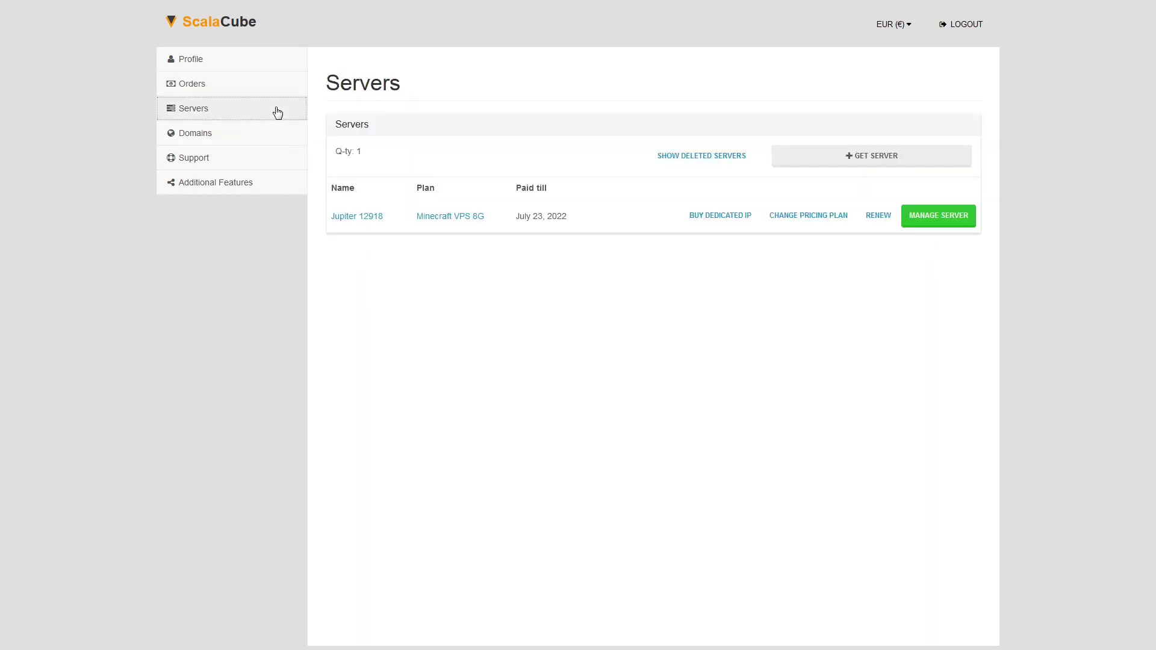
left_click(934, 215)
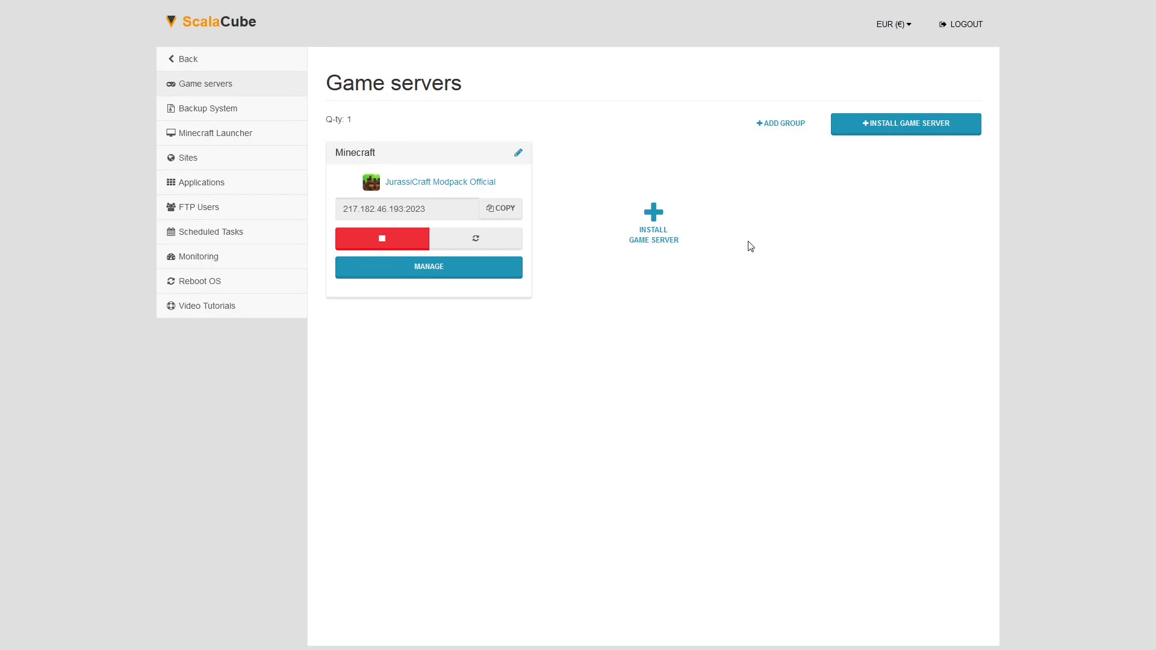
left_click(479, 268)
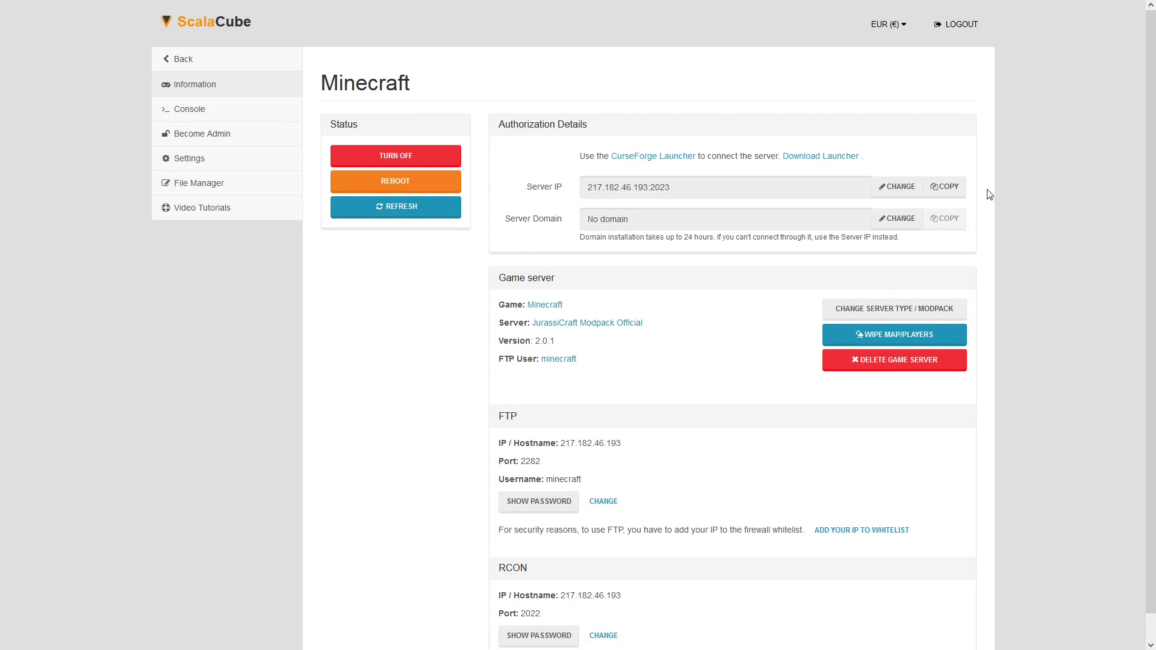
left_click(946, 186)
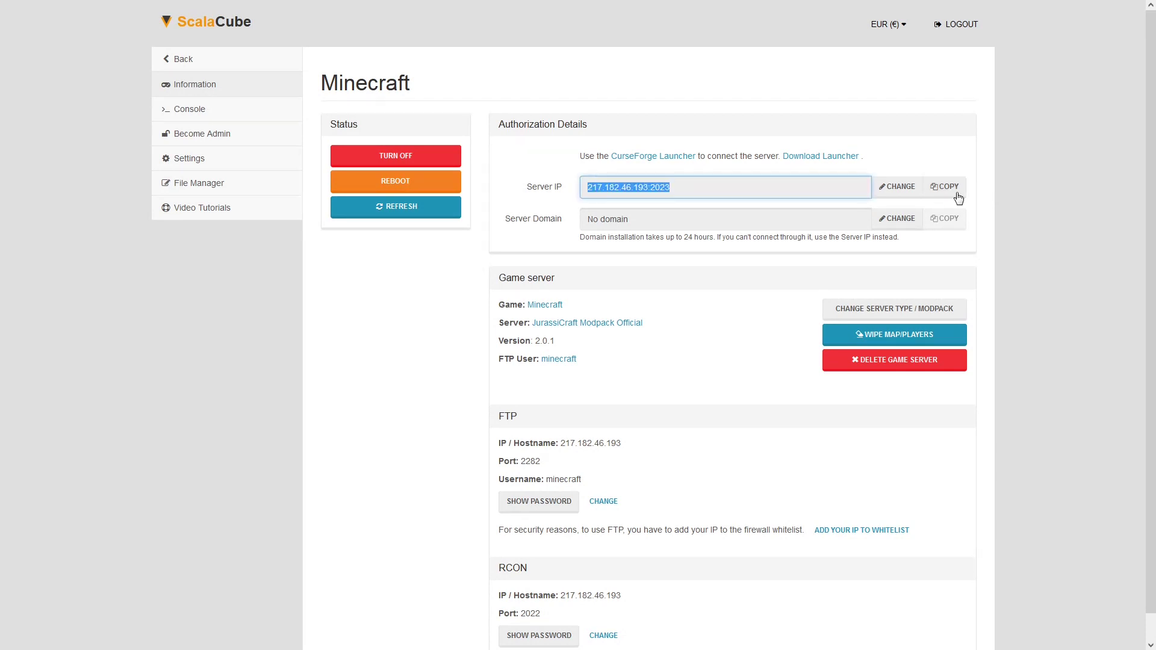